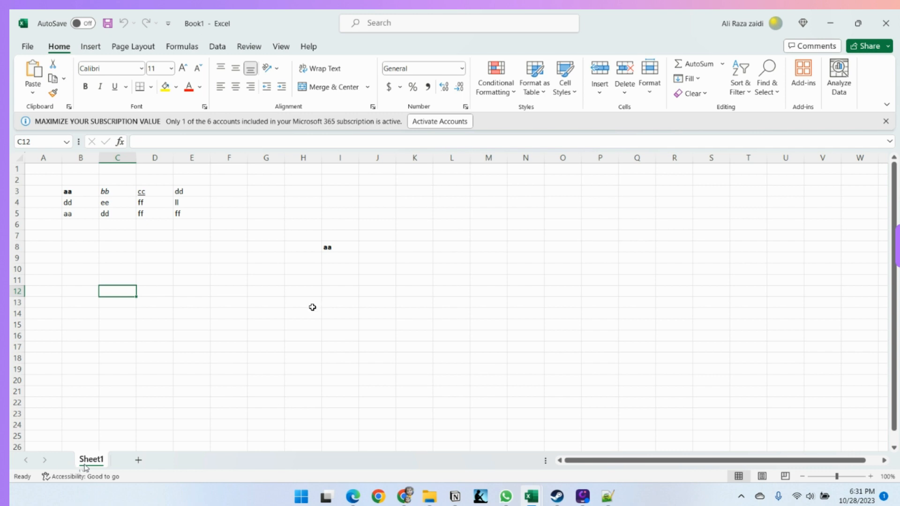
Rename the Sheet1 worksheet as Budget.
double_click(91, 461)
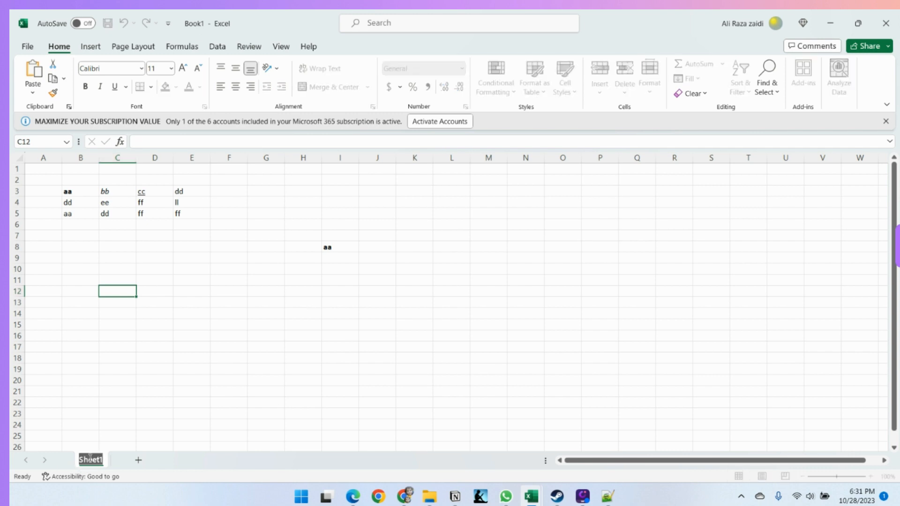
key("BackSpace")
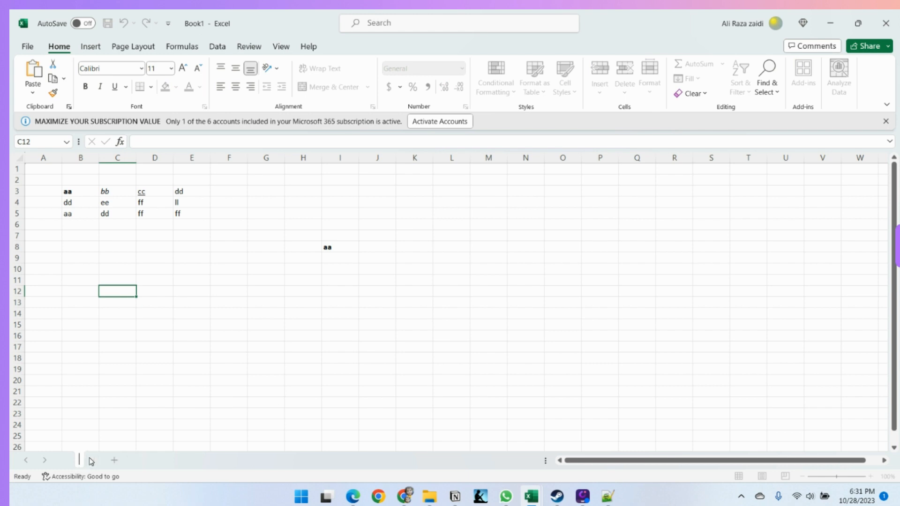
type("Budget")
Add a second worksheet and name it "Home Expense".
left_click(114, 445)
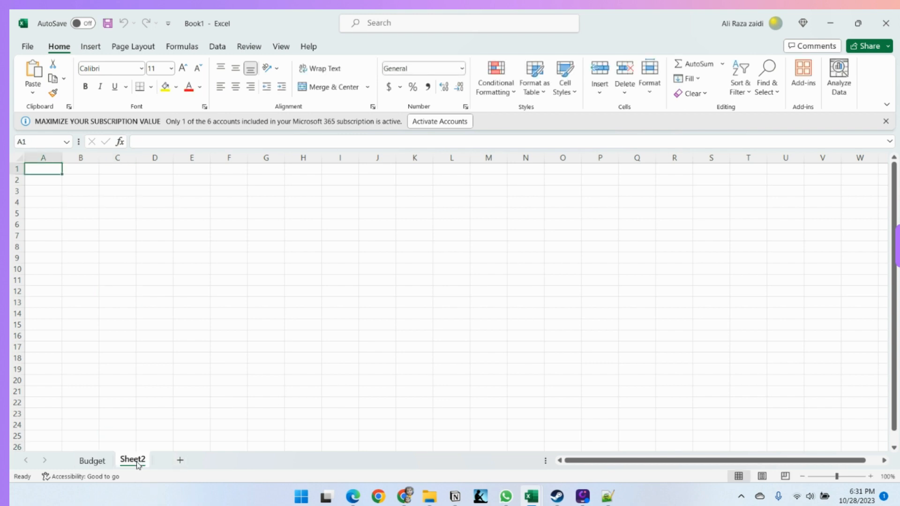
key("BackSpace")
double_click(135, 460)
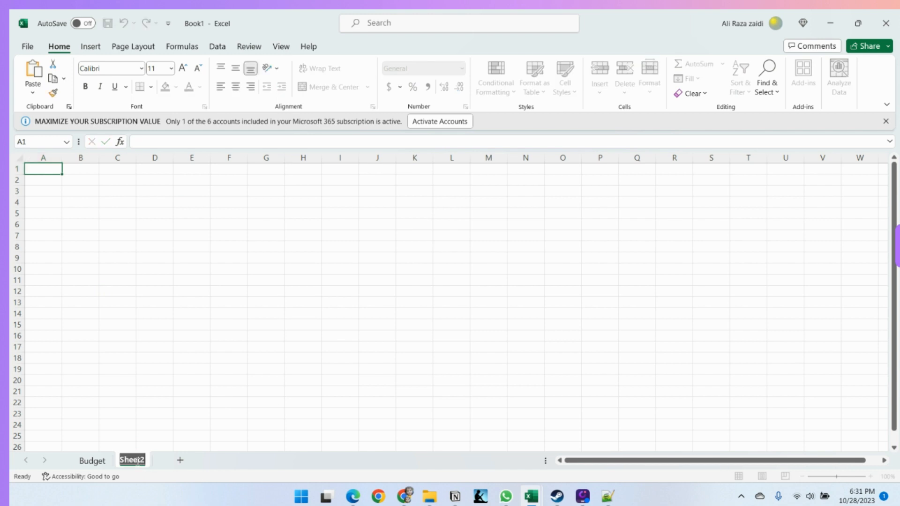
type("Home Expense")
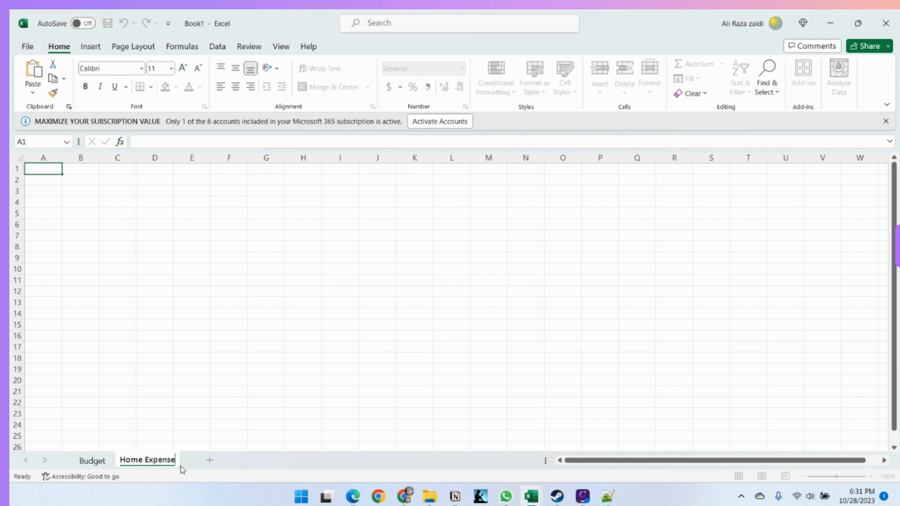
Add a third worksheet and name it "Travelleing Expenses".
left_click(210, 460)
double_click(211, 461)
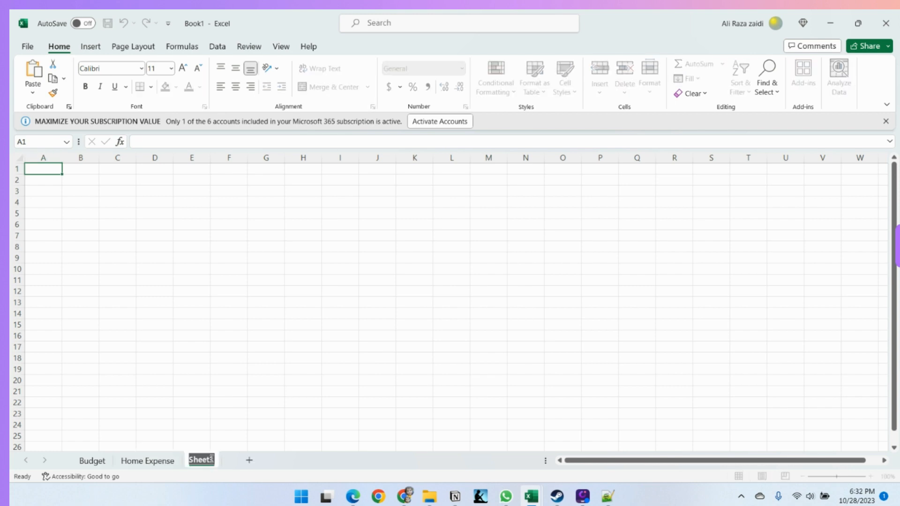
type("TRav")
key("BackSpace")
key("BackSpace")
key("BackSpace")
type("ravelleing Expenses")
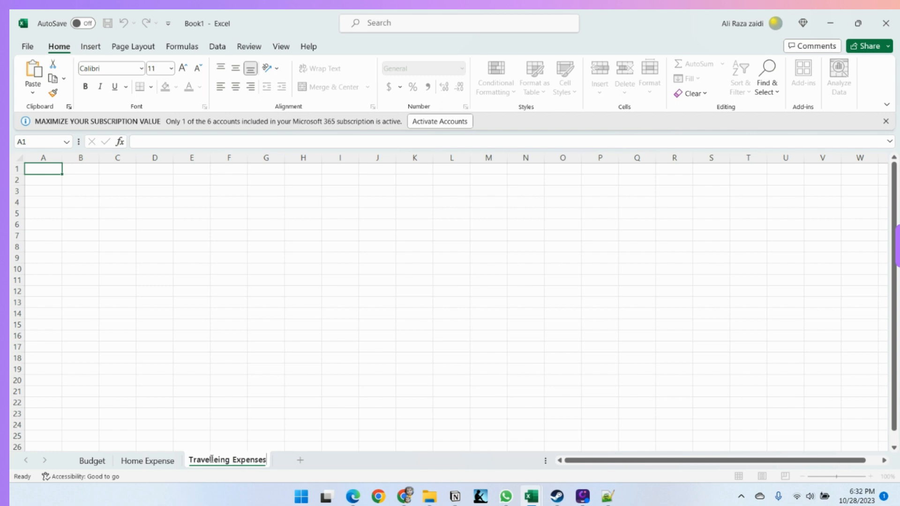
Add a fourth worksheet and name it "Children Expenses".
left_click(299, 461)
key("BackSpace")
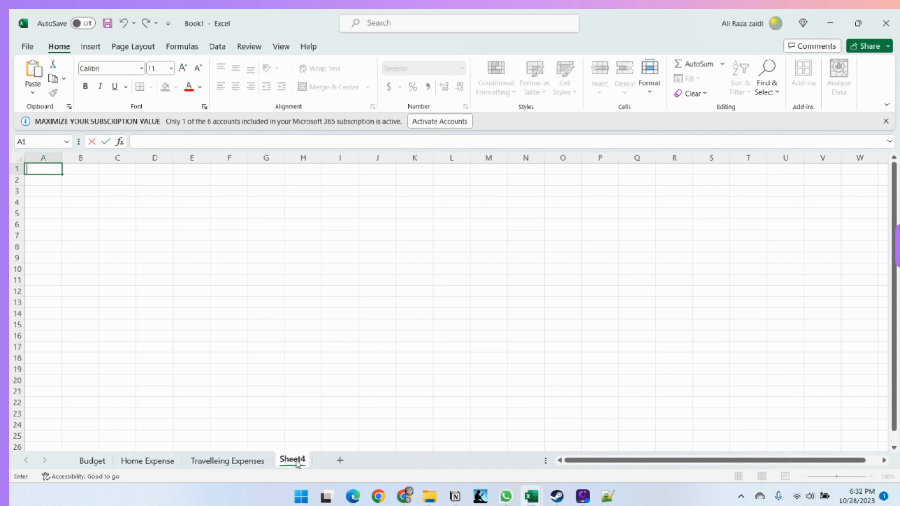
double_click(297, 461)
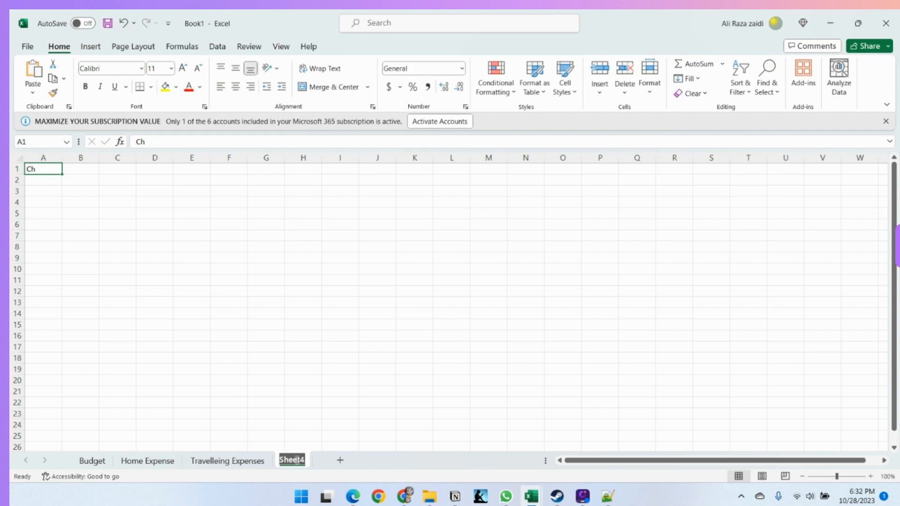
type("Child")
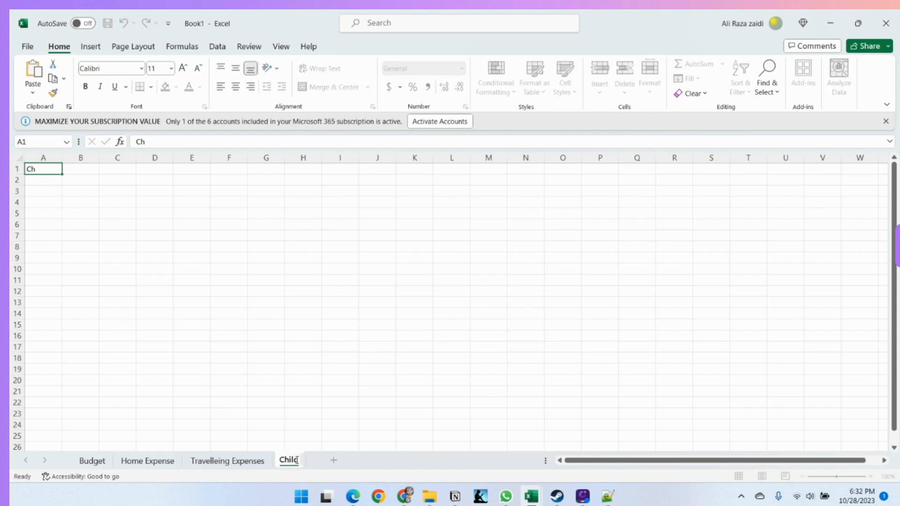
type("ren Expenses")
left_click(336, 315)
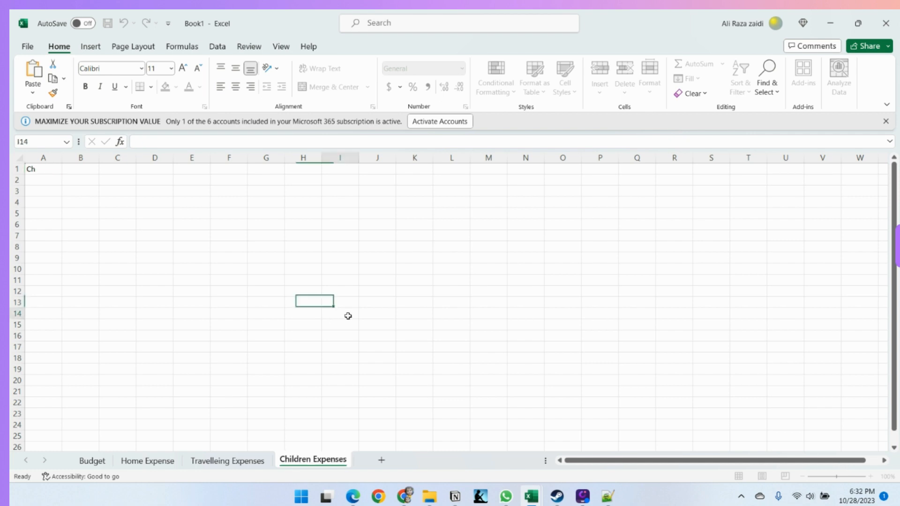
Show the workbook Navigation pane and use it to visit the Travelleing Expenses, Home Expense and Budget sheets.
left_click(278, 48)
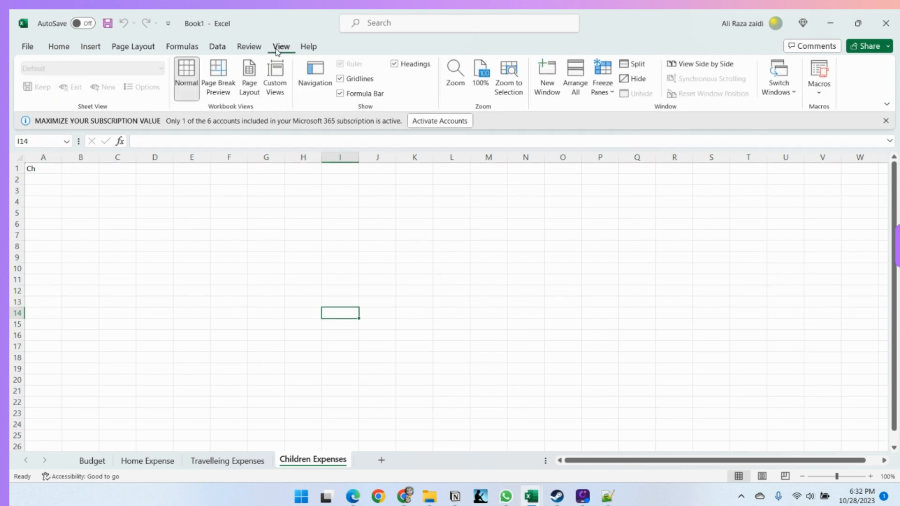
left_click(317, 77)
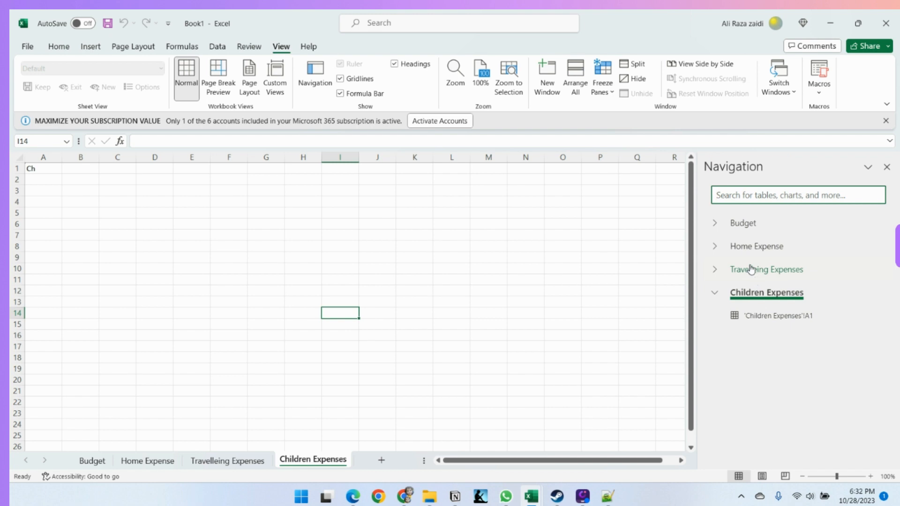
left_click(751, 269)
left_click(746, 248)
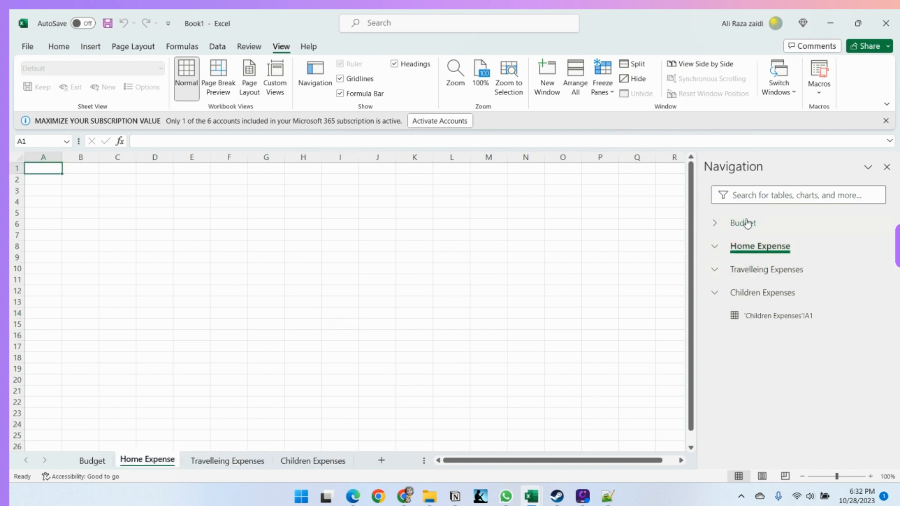
left_click(746, 223)
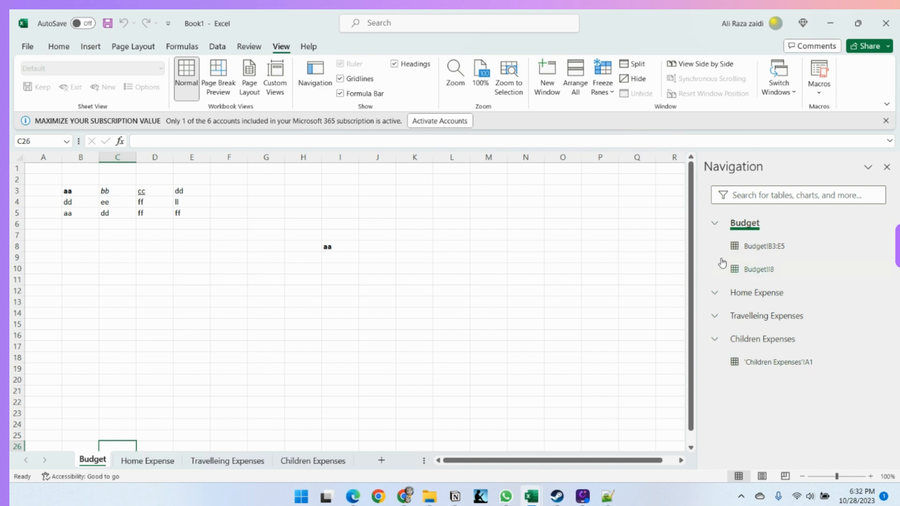
Go to cell I8 on the Budget sheet and visit the Travelleing Expenses, Children Expenses and Home Expense sheets.
left_click(758, 269)
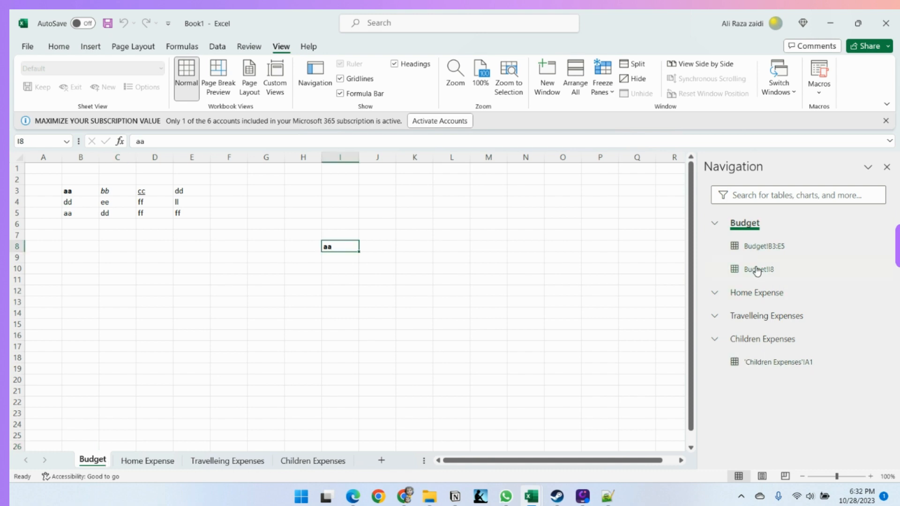
left_click(759, 317)
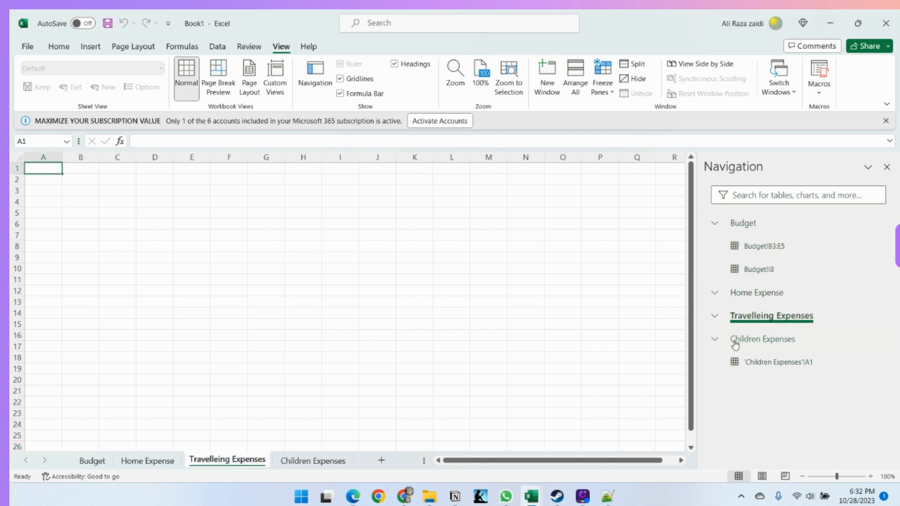
left_click(714, 339)
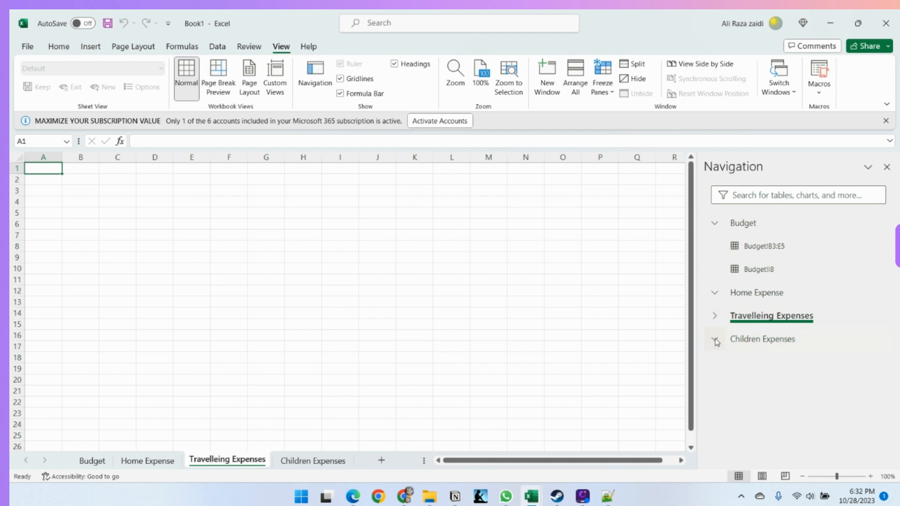
left_click(738, 344)
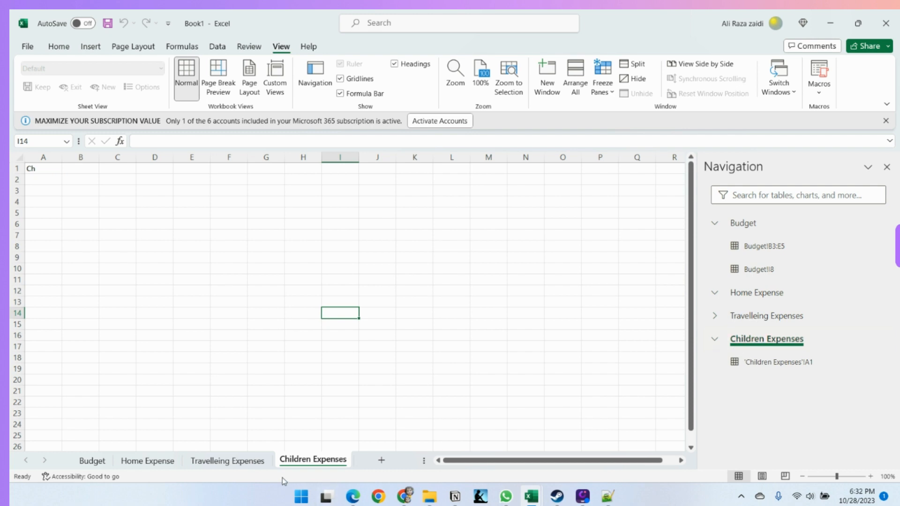
left_click(243, 463)
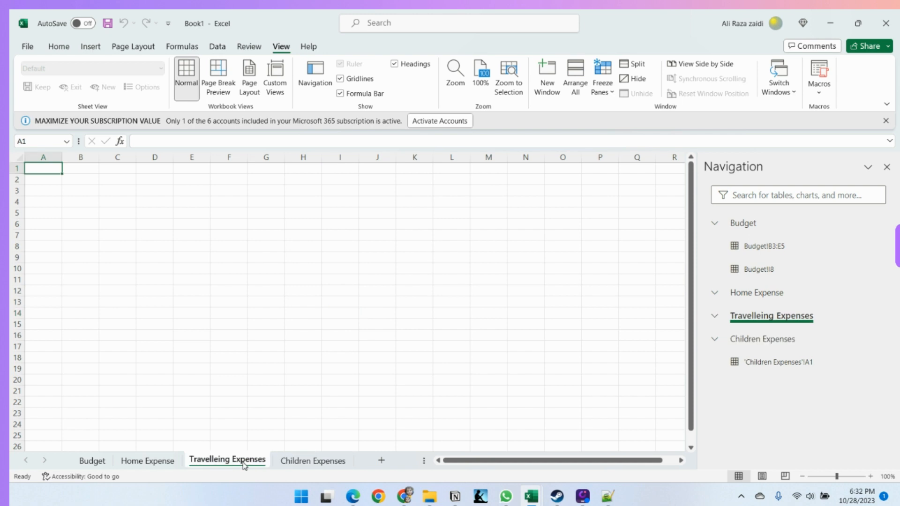
left_click(755, 295)
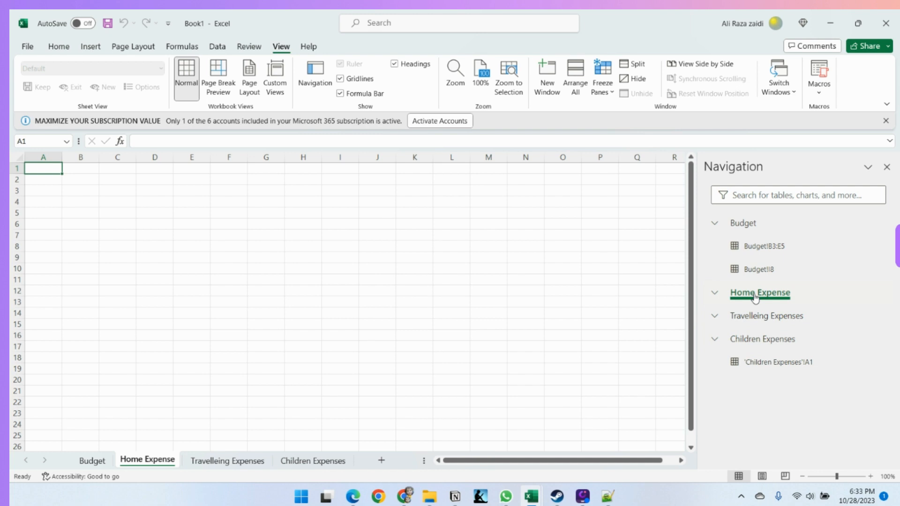
Jump back and forth between the Budget sheet's data areas I8 and B3:E5 using the navigation entries.
left_click(756, 269)
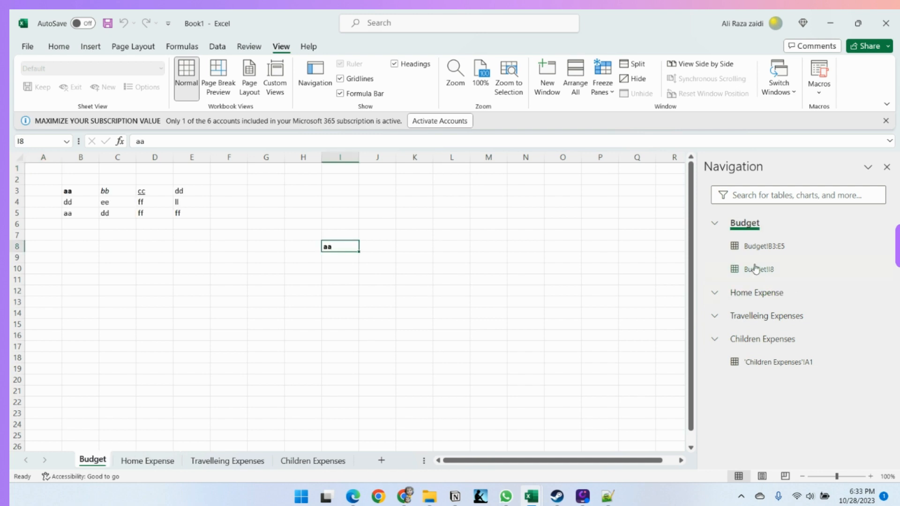
left_click(757, 246)
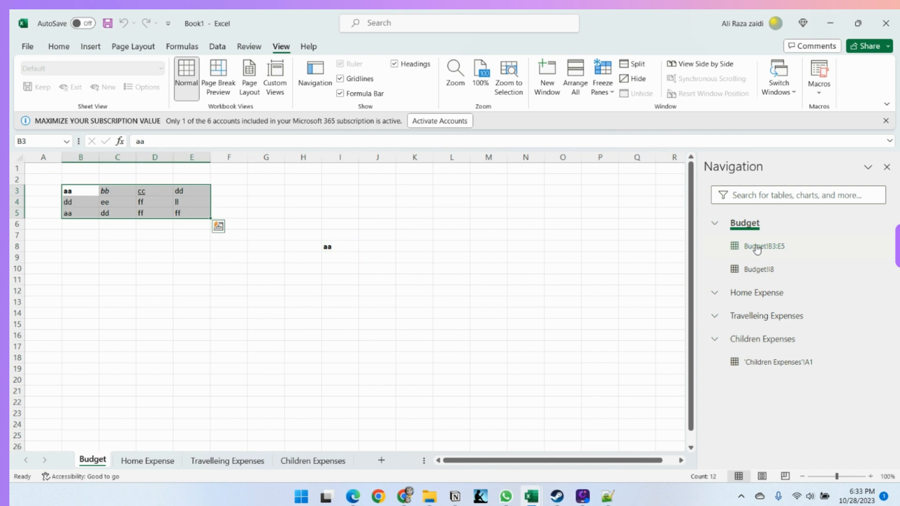
left_click(756, 281)
left_click(760, 247)
left_click(761, 270)
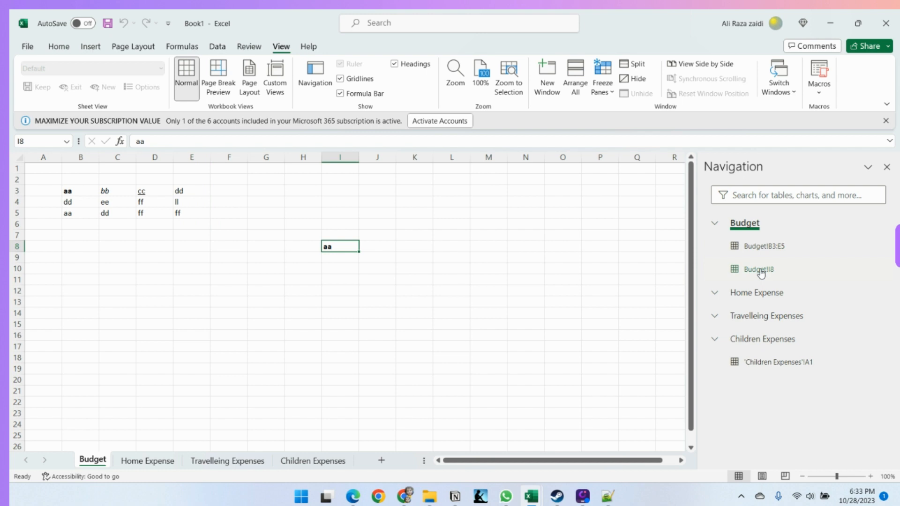
left_click(760, 246)
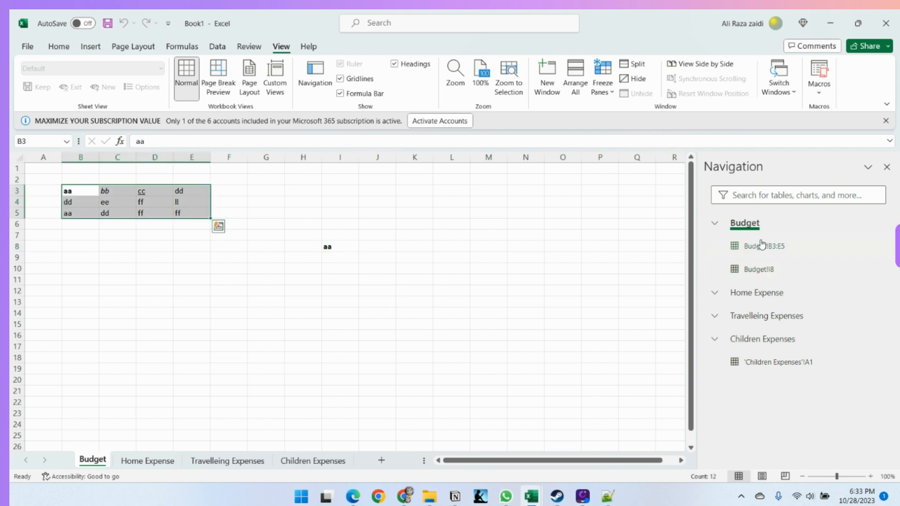
left_click(755, 270)
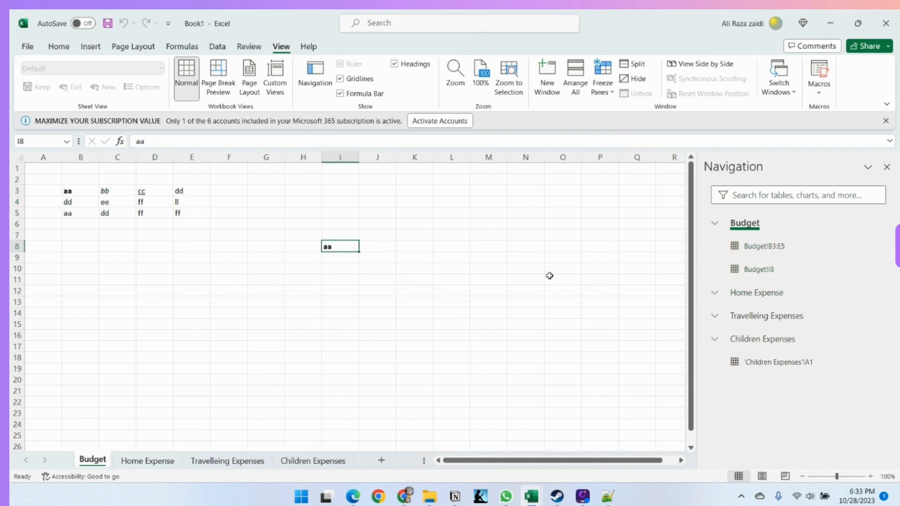
Set the tab color of the Budget sheet to a dark orange theme shade.
right_click(93, 462)
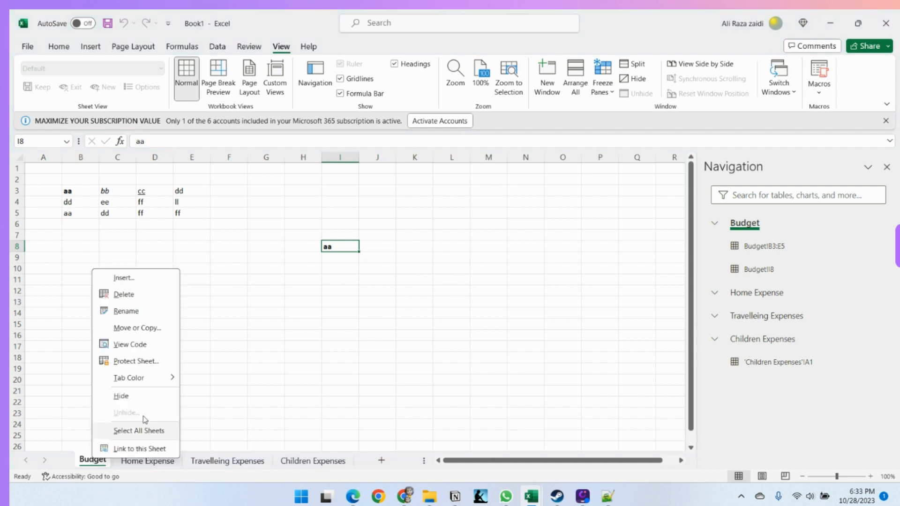
mouse_move(144, 380)
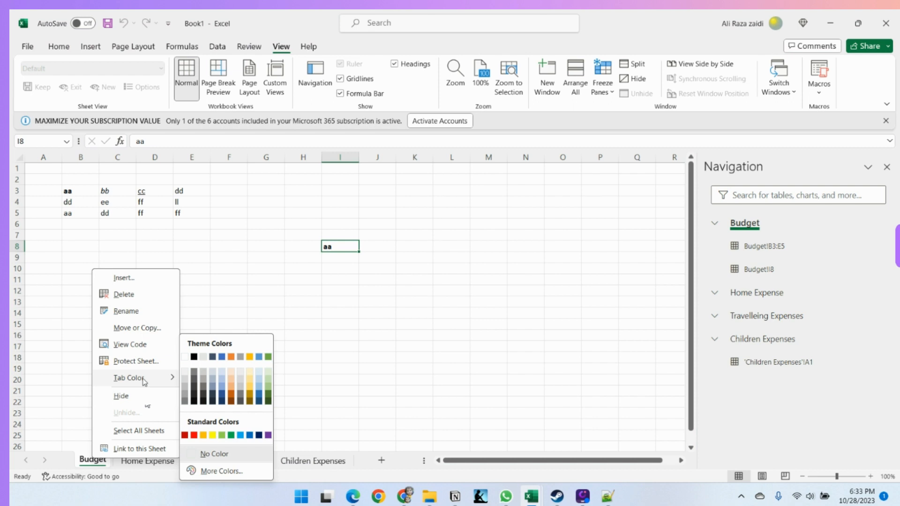
left_click(231, 398)
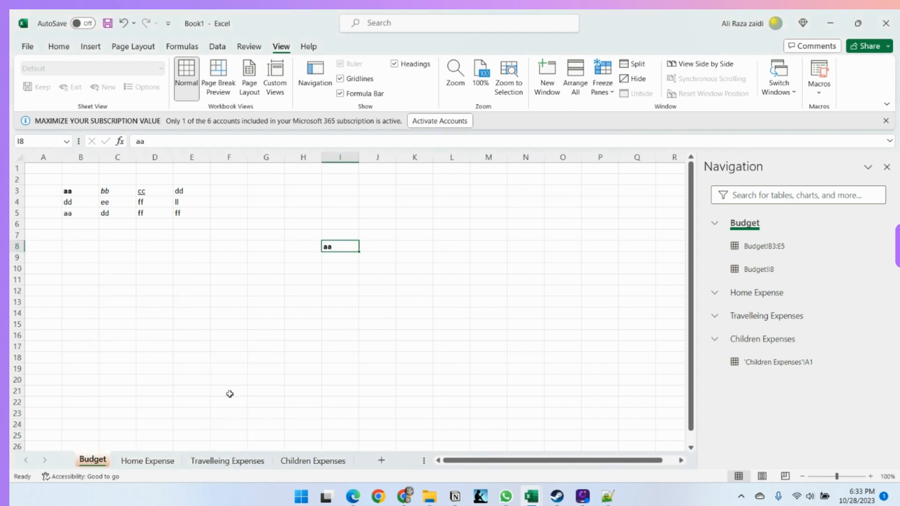
Set the tab color of the Home Expense sheet to a light blue theme shade.
left_click(160, 462)
right_click(160, 462)
mouse_move(227, 380)
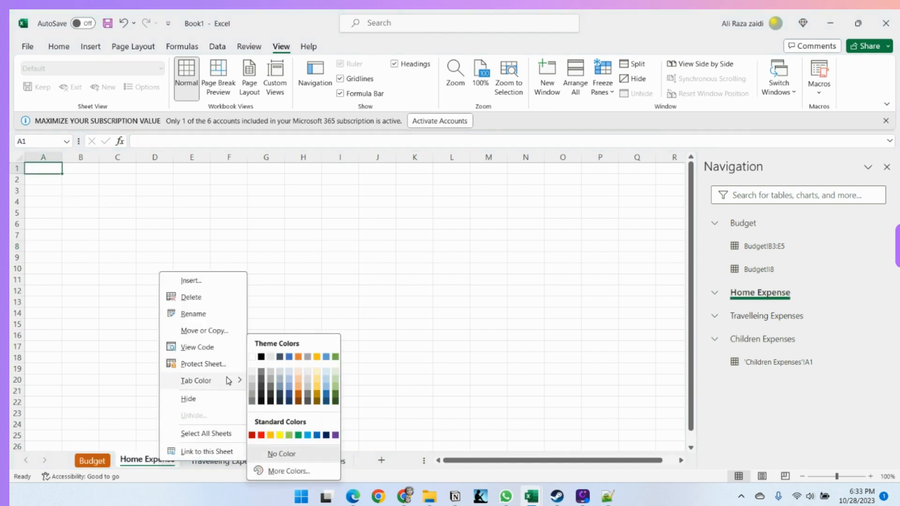
left_click(289, 384)
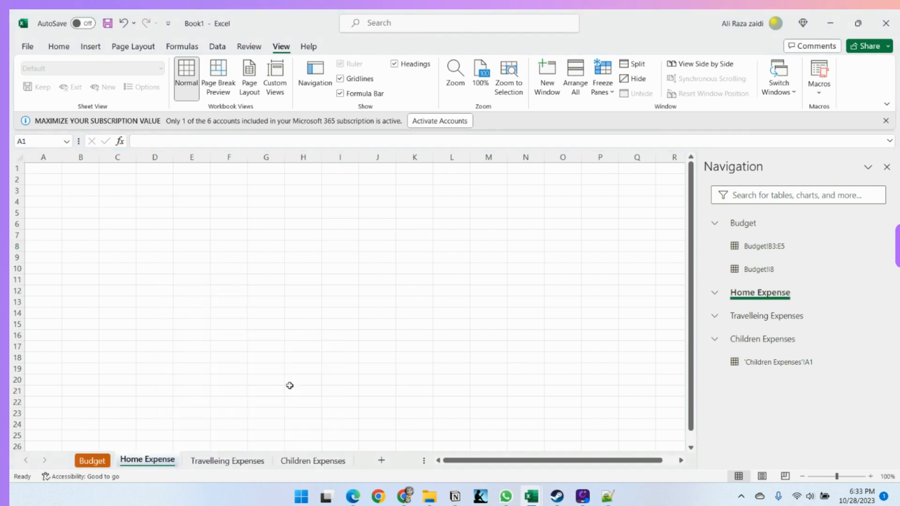
Set the tab color of the Travelleing Expenses sheet to a dark gray theme shade.
left_click(240, 463)
right_click(234, 462)
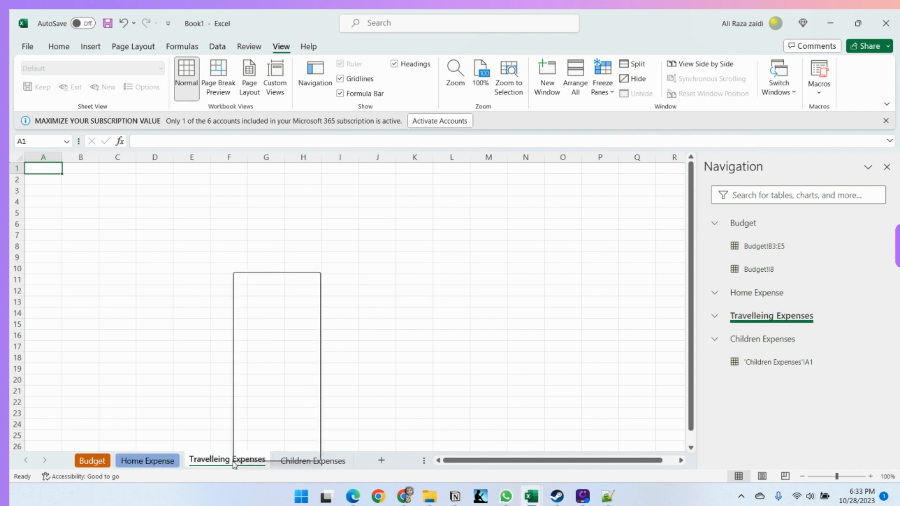
mouse_move(302, 385)
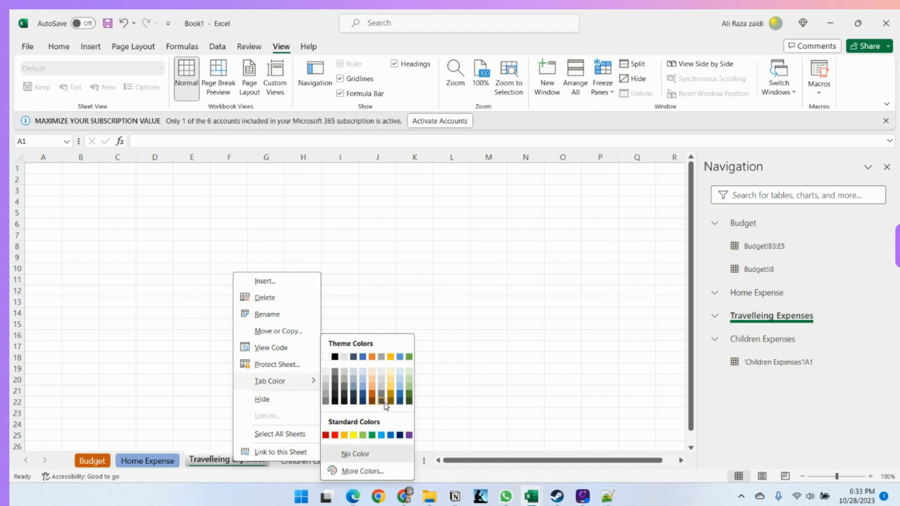
left_click(382, 401)
Set the tab color of the Children Expenses sheet to a dark blue theme shade.
double_click(331, 462)
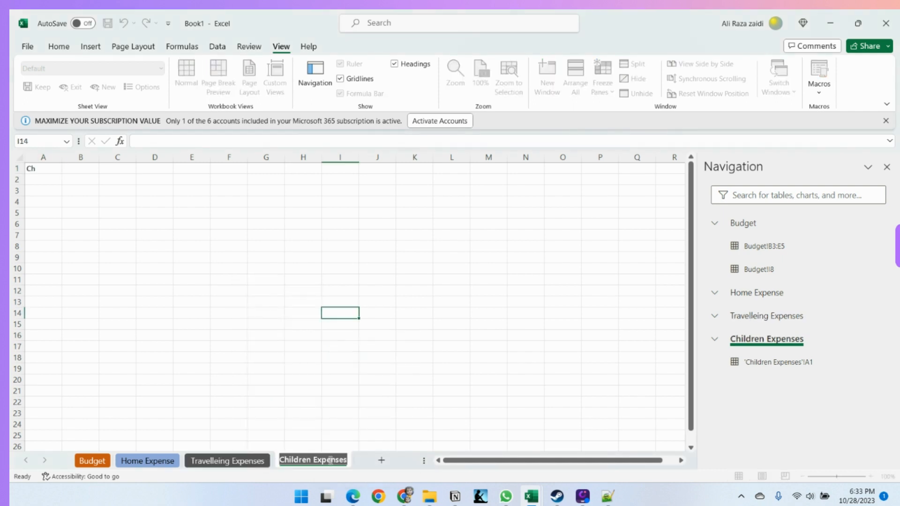
key("Return")
right_click(314, 464)
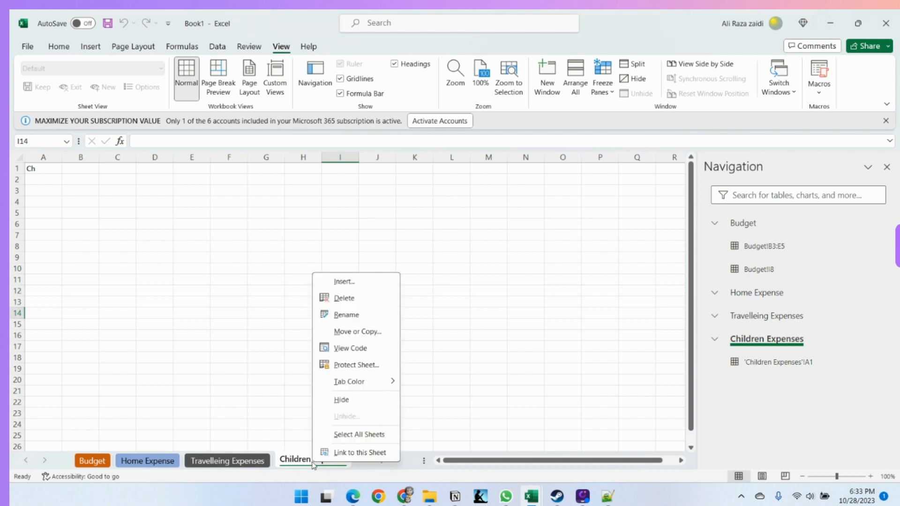
mouse_move(363, 390)
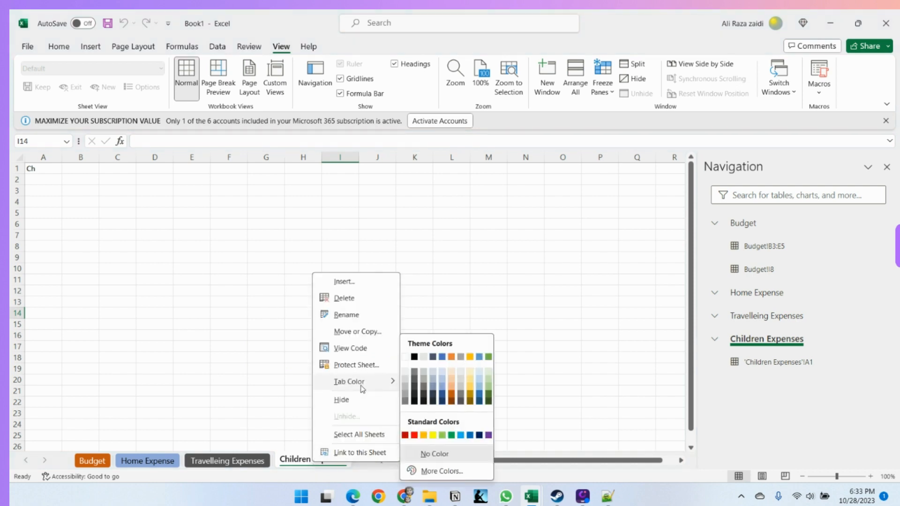
left_click(479, 396)
left_click(191, 368)
left_click(334, 435)
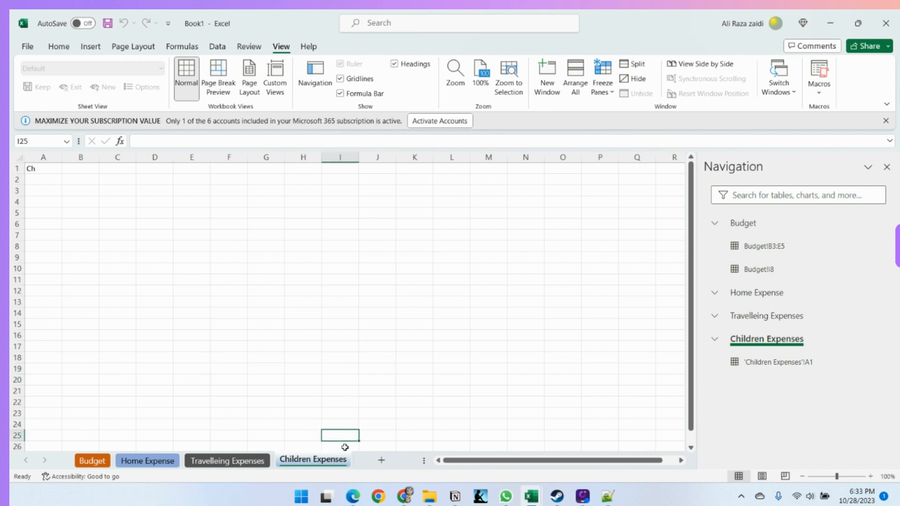
Switch through the Budget, Home Expense, Travelleing Expenses and Children Expenses sheets to review their colored tabs.
left_click(230, 462)
left_click(167, 462)
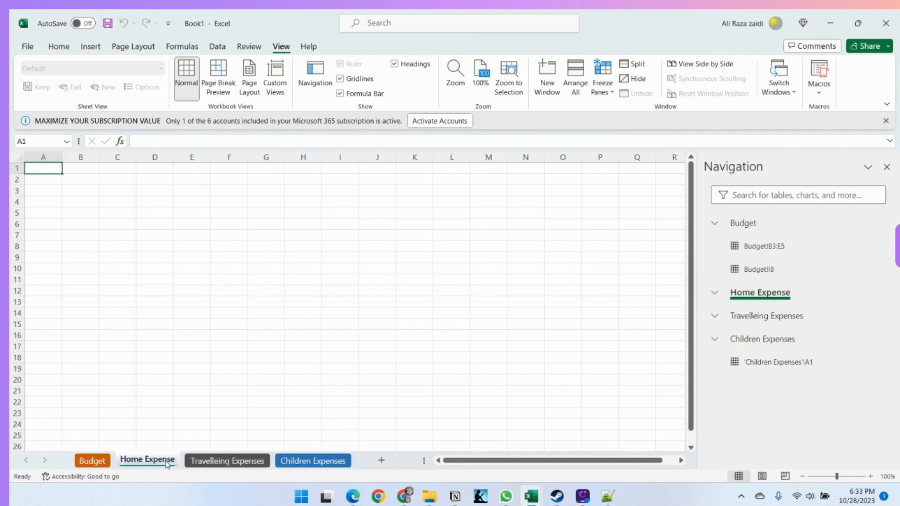
left_click(103, 461)
left_click(148, 461)
left_click(219, 461)
left_click(312, 461)
left_click(228, 461)
left_click(170, 464)
Duplicate the Budget sheet and place the copy after the Children Expenses sheet.
right_click(99, 462)
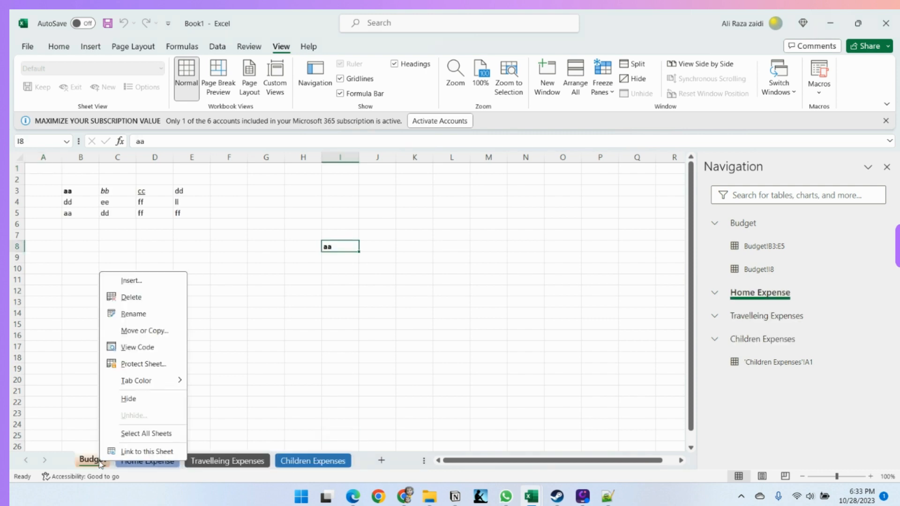
left_click(87, 467)
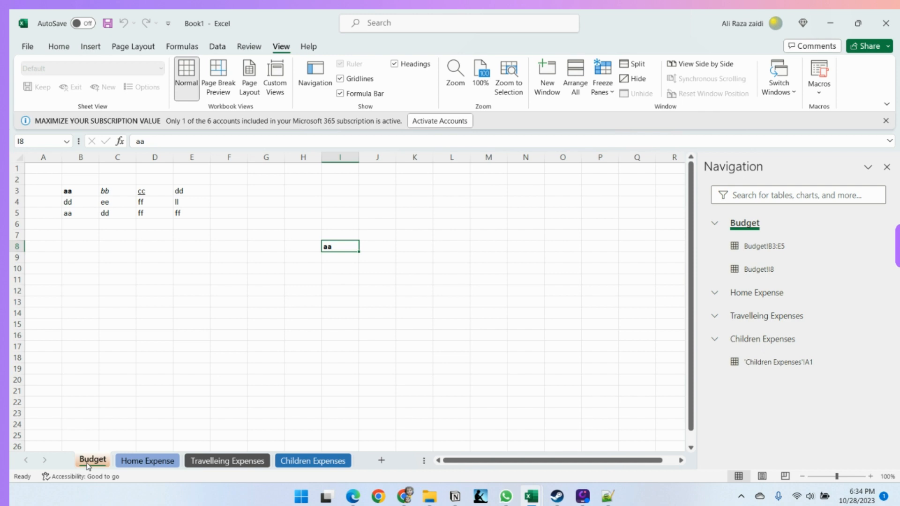
mouse_move(88, 466)
left_mouse_down()
mouse_move(136, 430)
mouse_move(314, 419)
mouse_move(355, 424)
mouse_move(374, 438)
mouse_move(382, 464)
left_mouse_up()
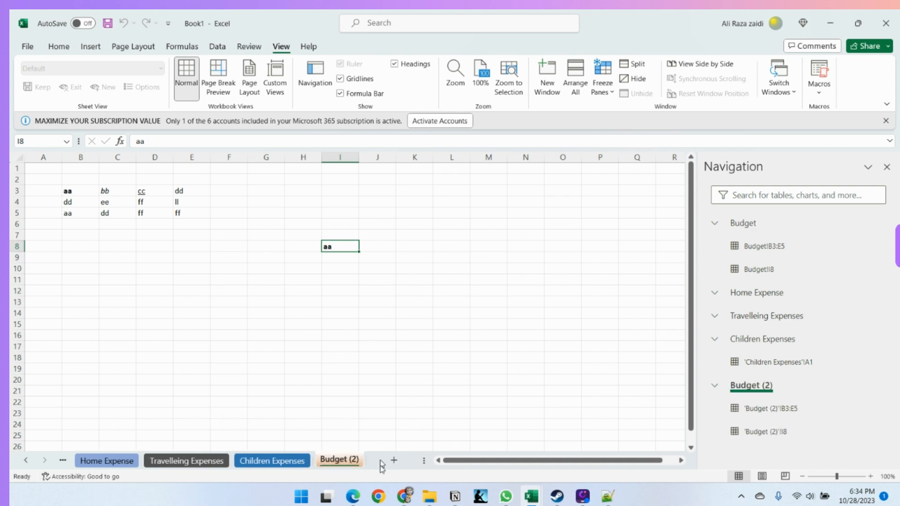
Compare the copied Budget sheet at the end of the workbook with the original Budget sheet.
left_click(143, 400)
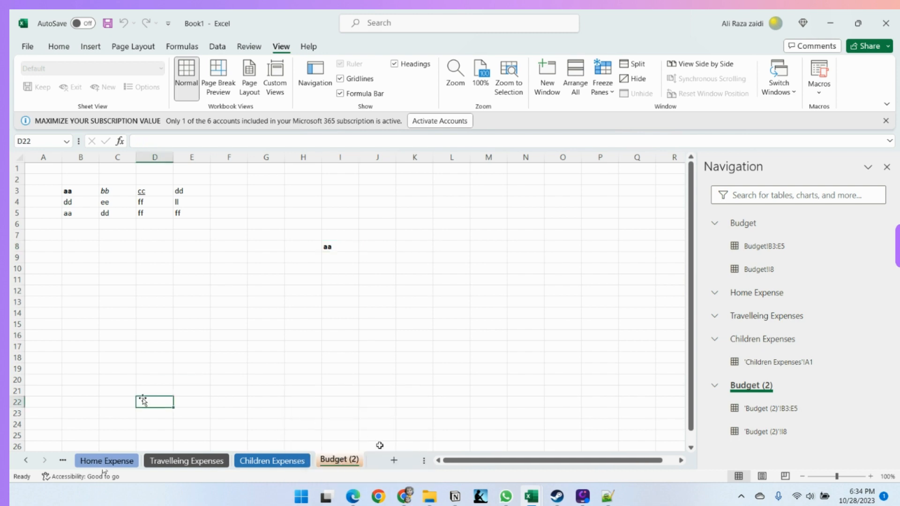
left_click(26, 461)
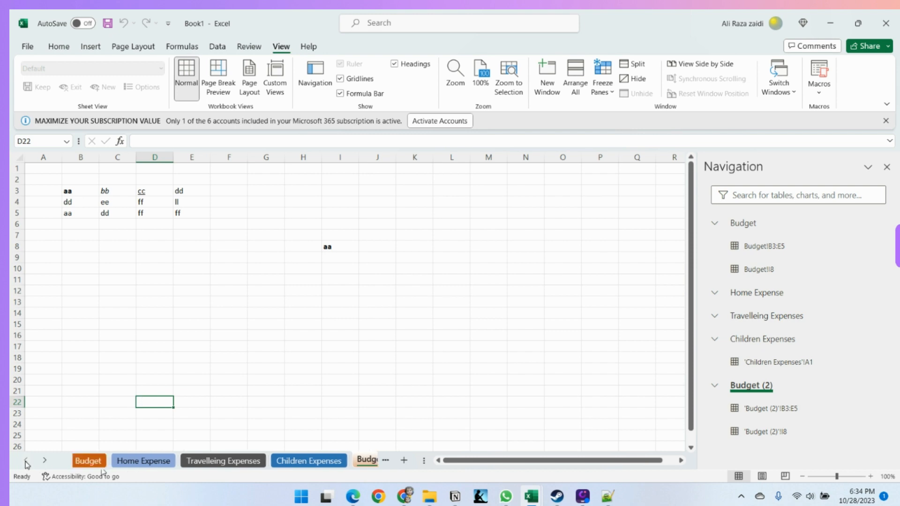
left_click(458, 412)
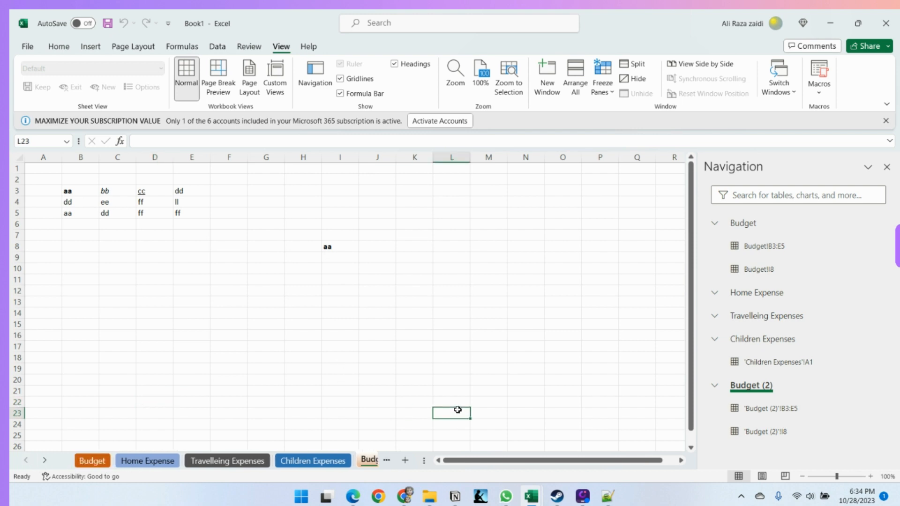
left_click(365, 459)
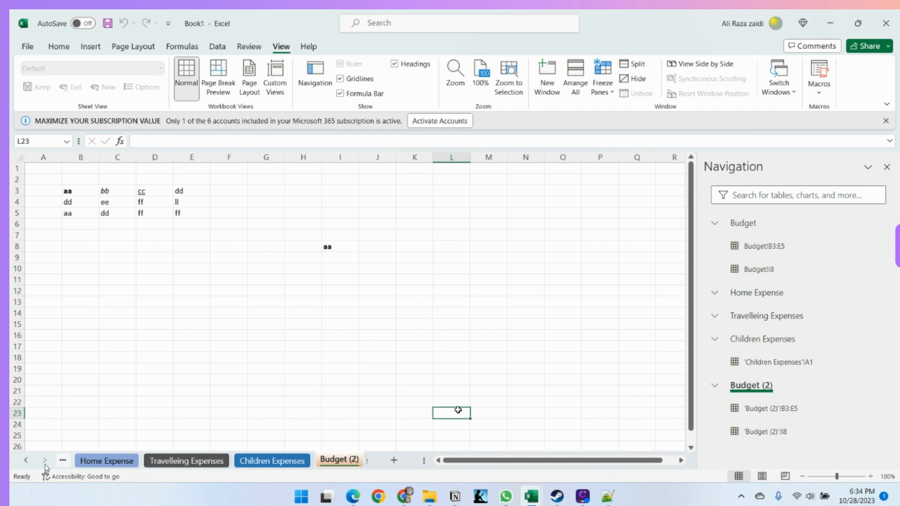
left_click(64, 462)
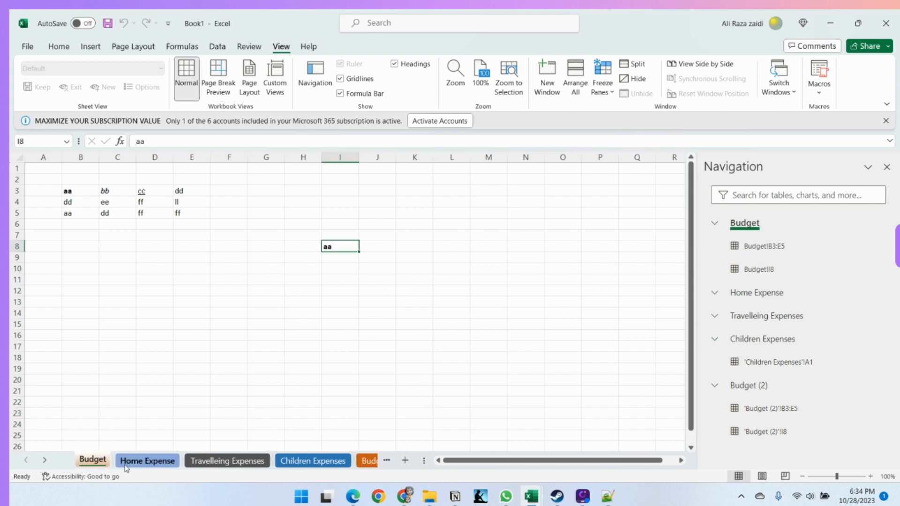
right_click(104, 448)
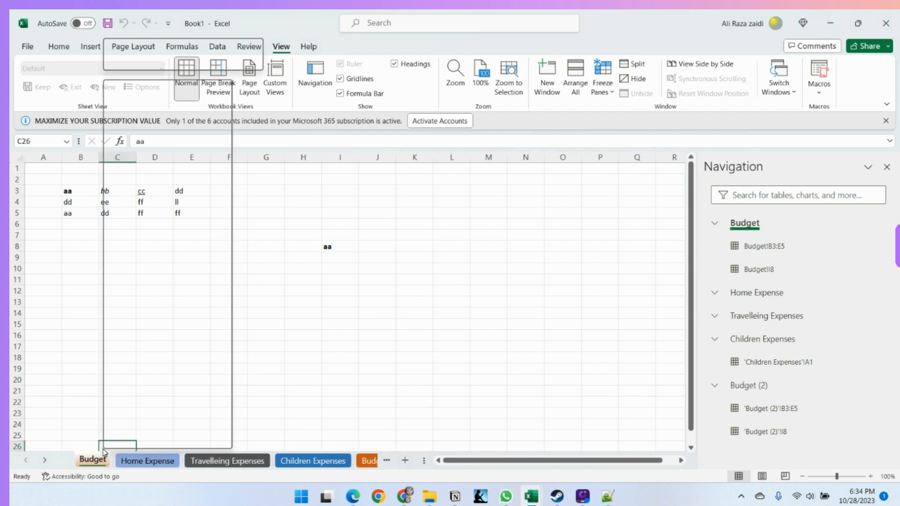
View the code window of the Budget (2) sheet and close the Visual Basic editor.
right_click(368, 462)
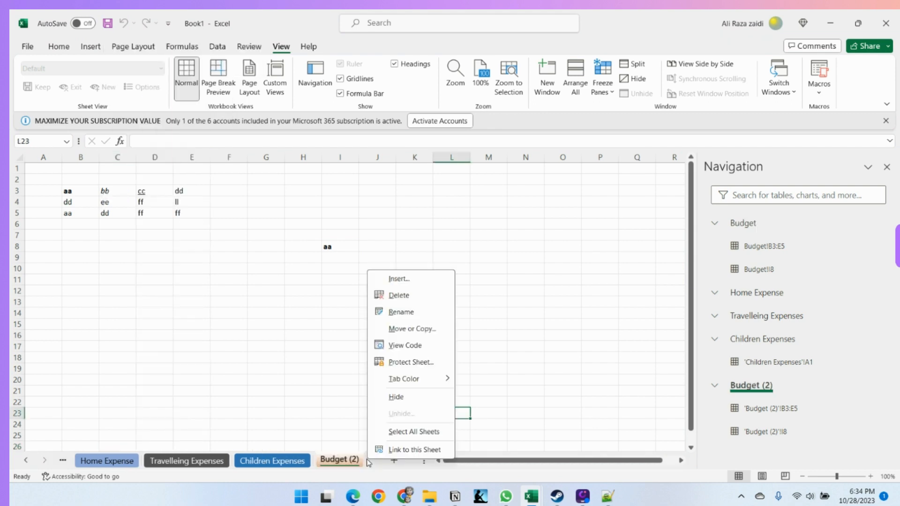
left_click(405, 345)
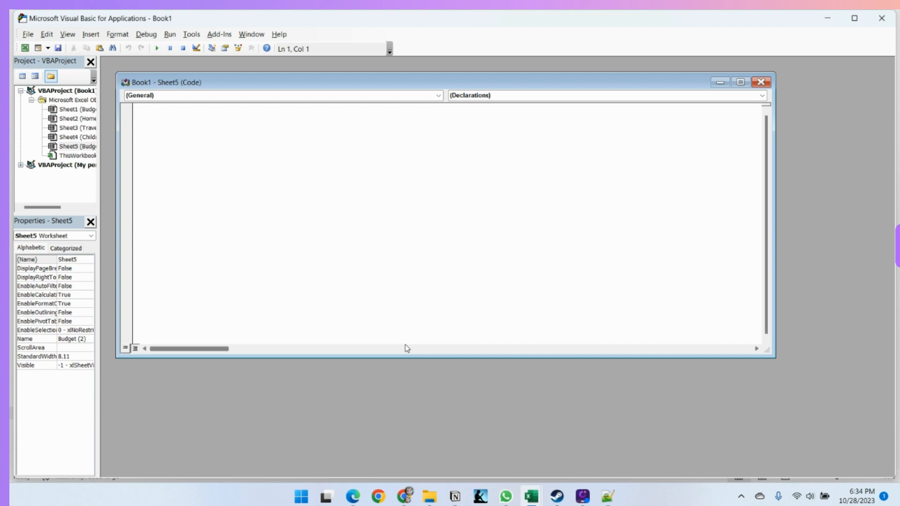
left_click(882, 18)
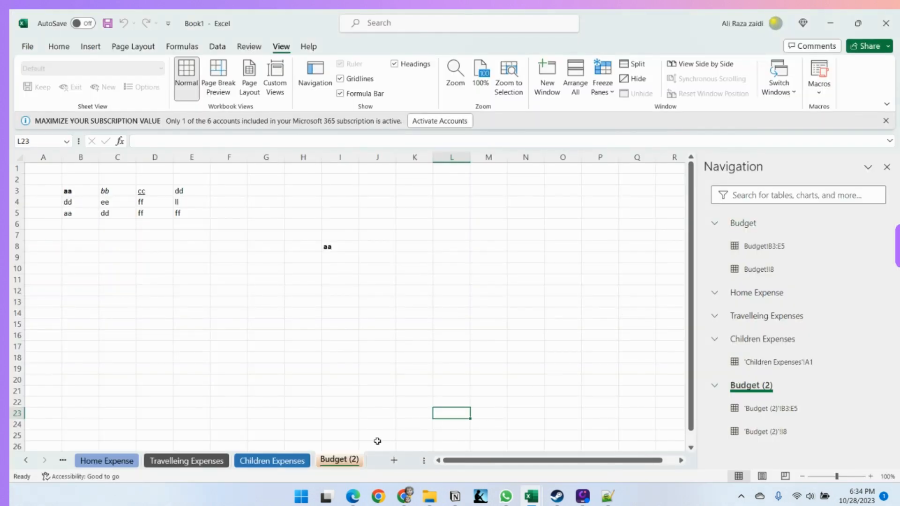
Examine the protection options for the Budget (2) sheet and leave them without applying any.
right_click(350, 460)
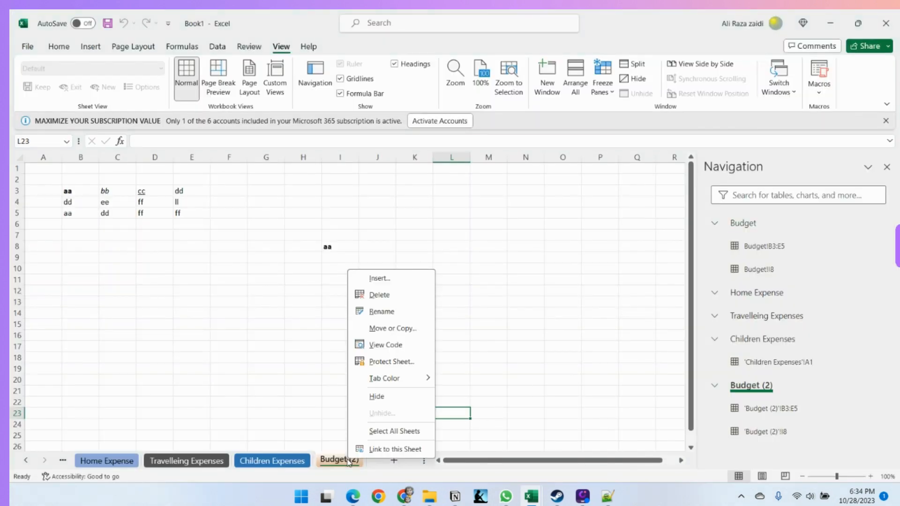
left_click(392, 362)
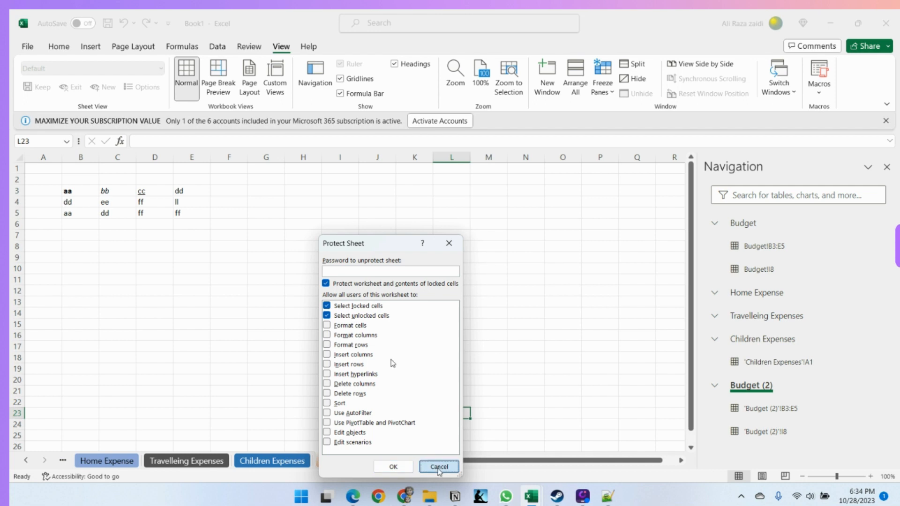
left_click(439, 467)
Open the Move or Copy options for the Budget (2) sheet and go through the available positions within Book1.
right_click(340, 461)
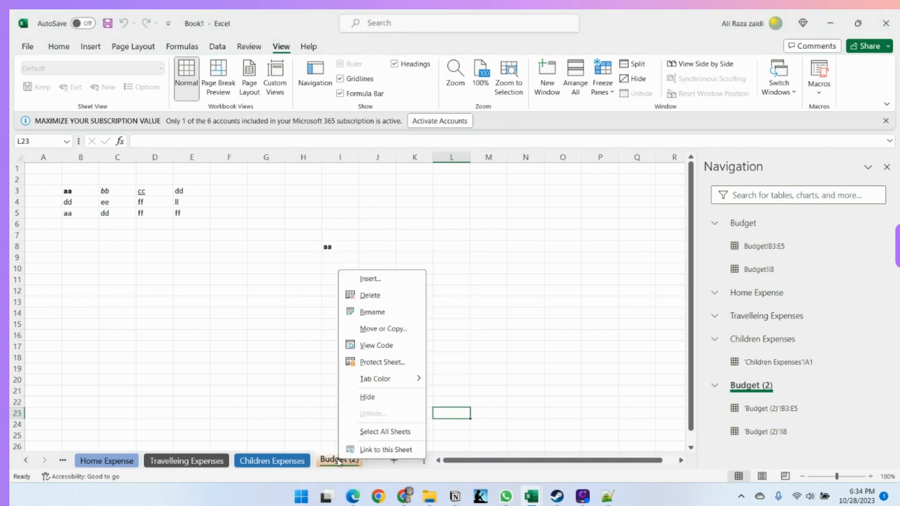
left_click(406, 330)
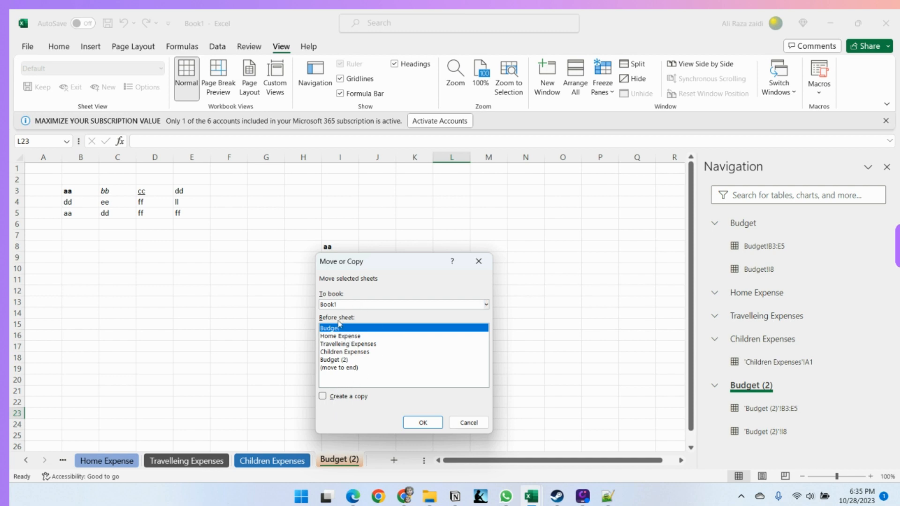
left_click(340, 337)
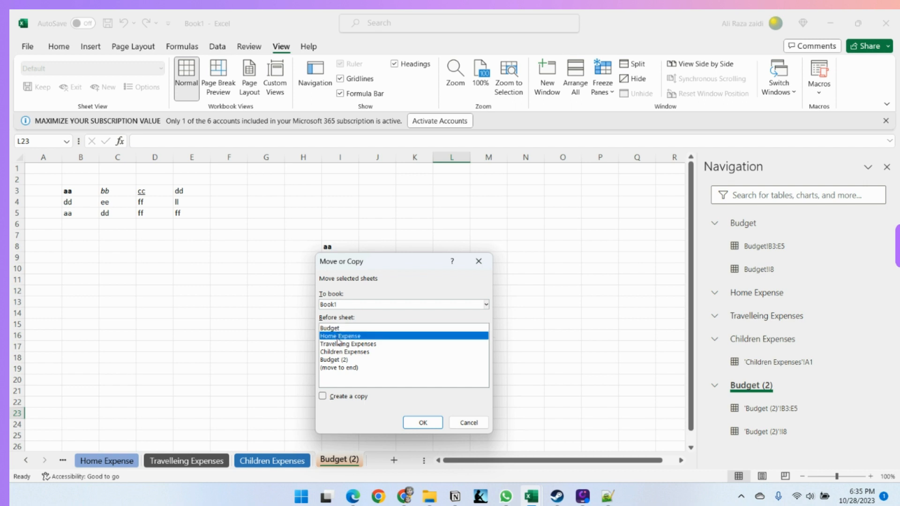
left_click(341, 344)
left_click(341, 352)
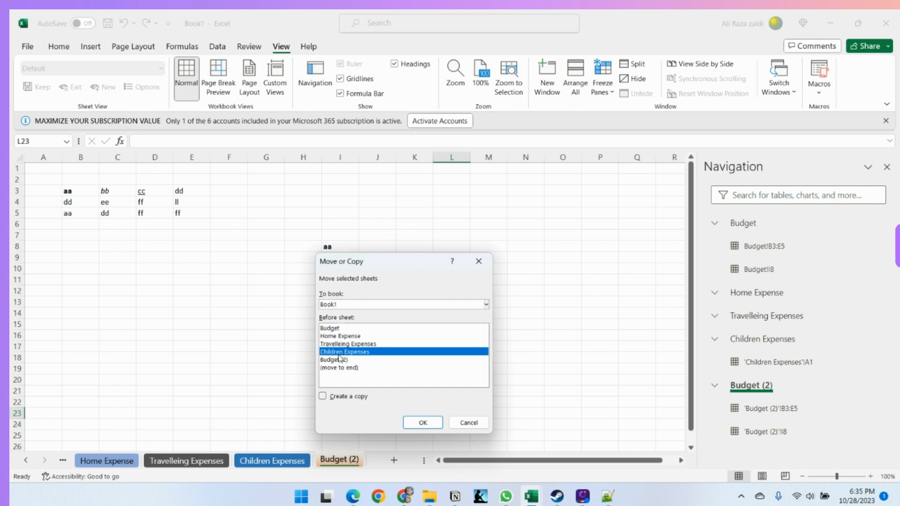
left_click(338, 360)
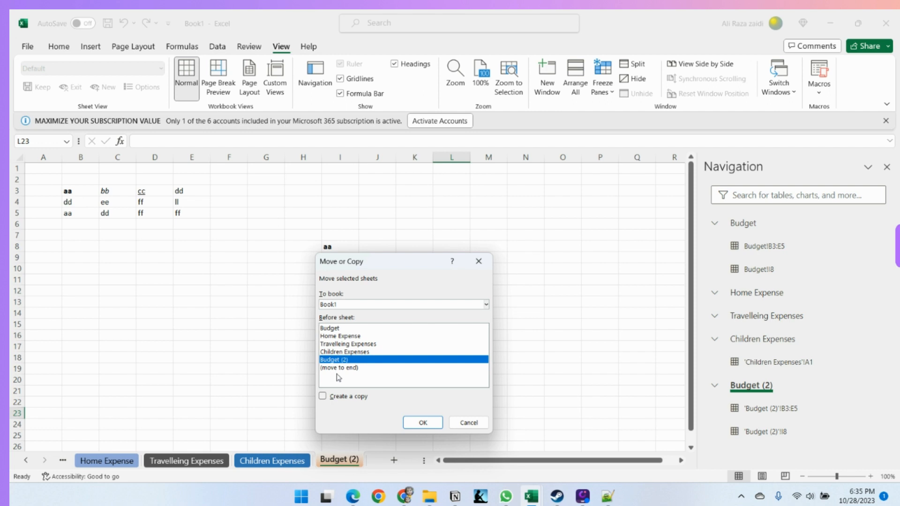
left_click(338, 371)
left_click(341, 352)
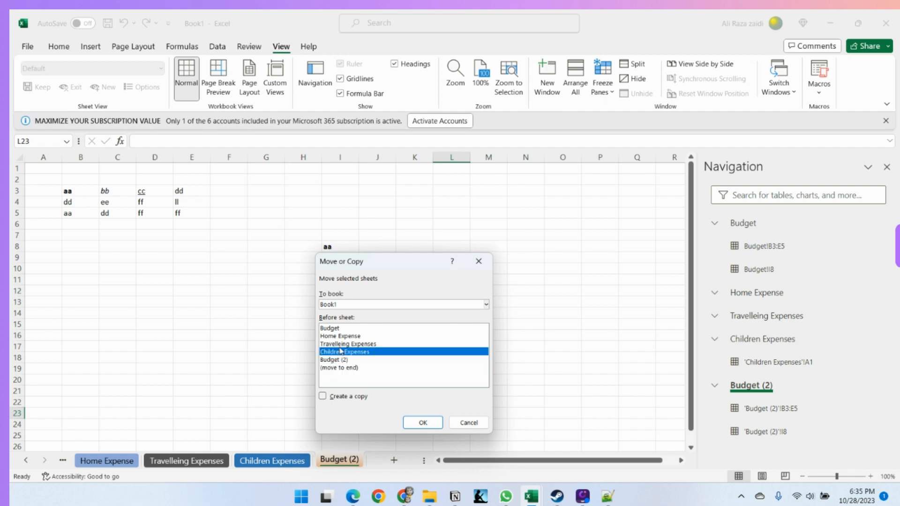
Create a copy of the Budget (2) sheet in a new workbook and close that workbook without saving.
left_click(487, 305)
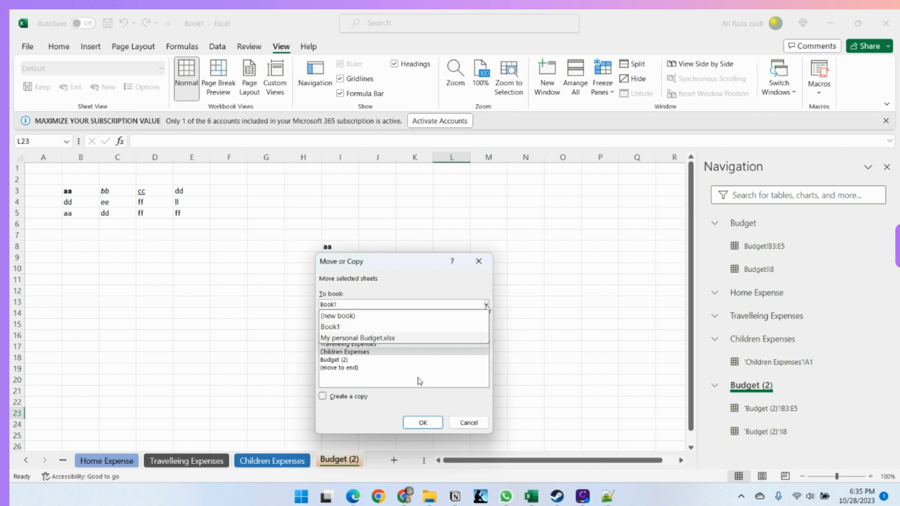
left_click(341, 317)
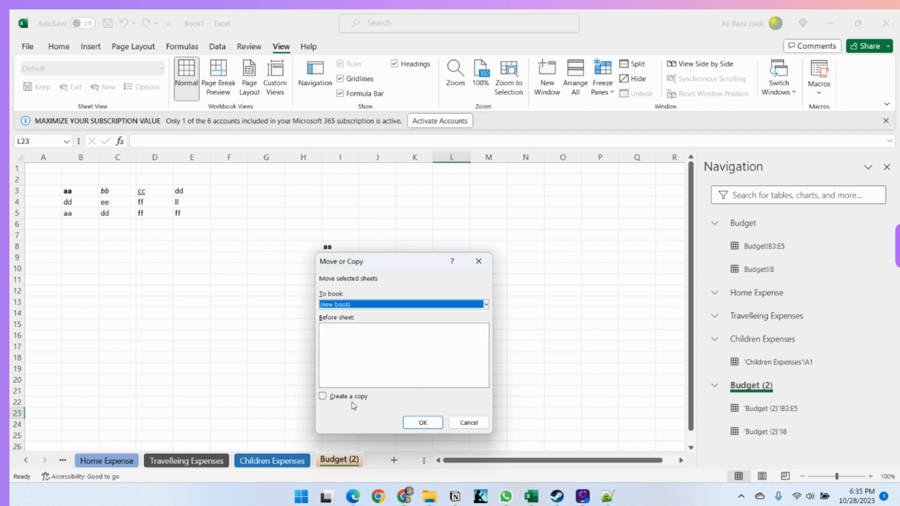
left_click(323, 397)
left_click(423, 424)
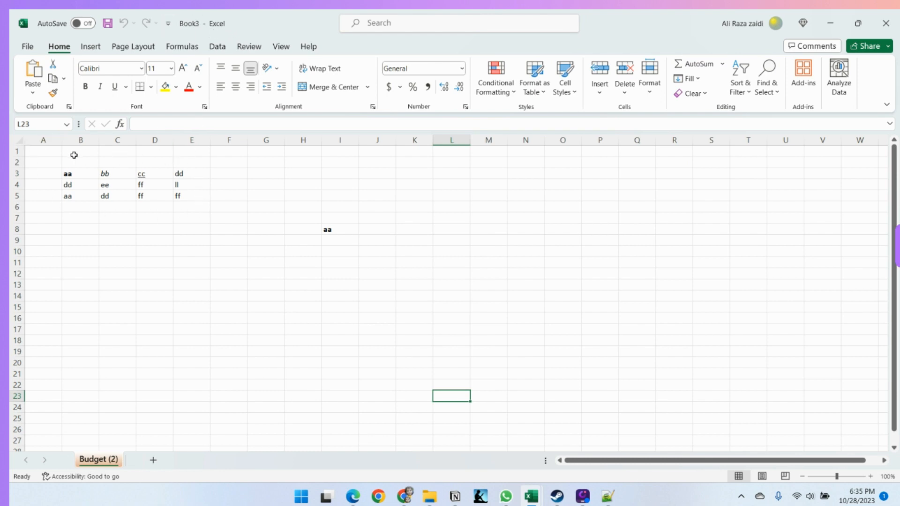
key("ctrl+w")
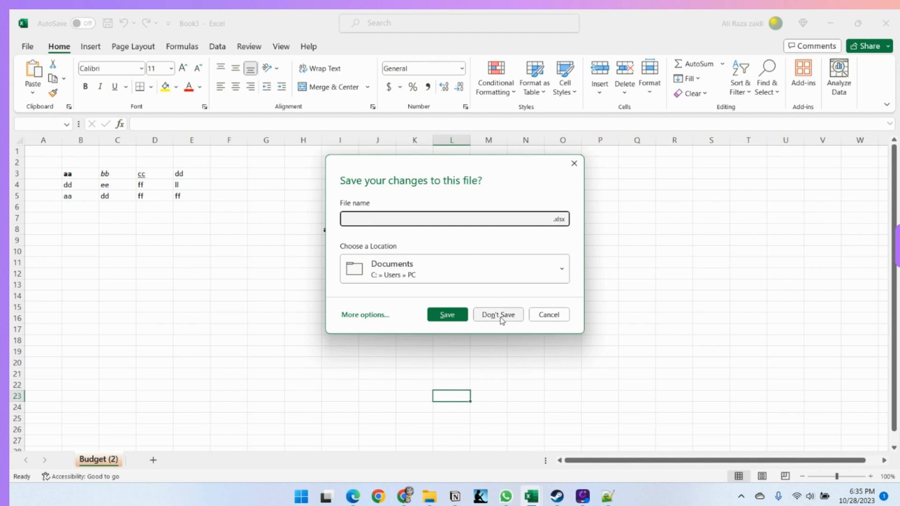
left_click(500, 315)
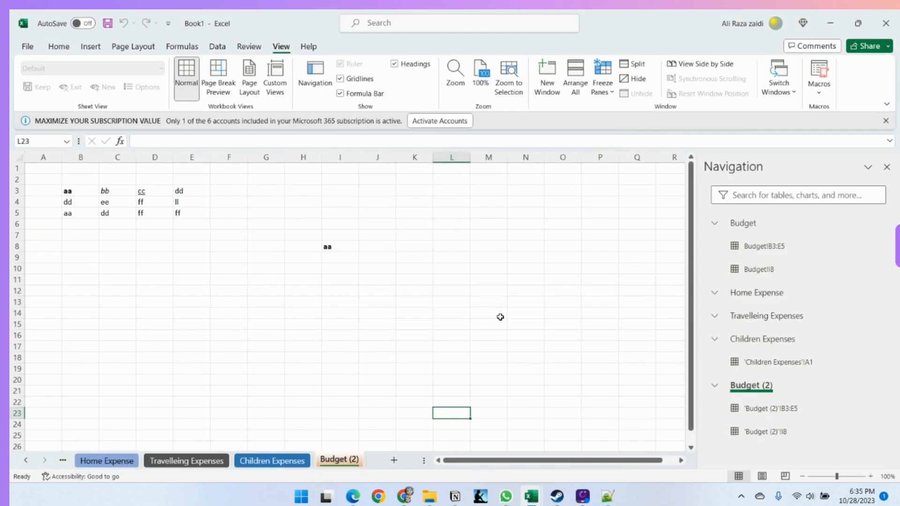